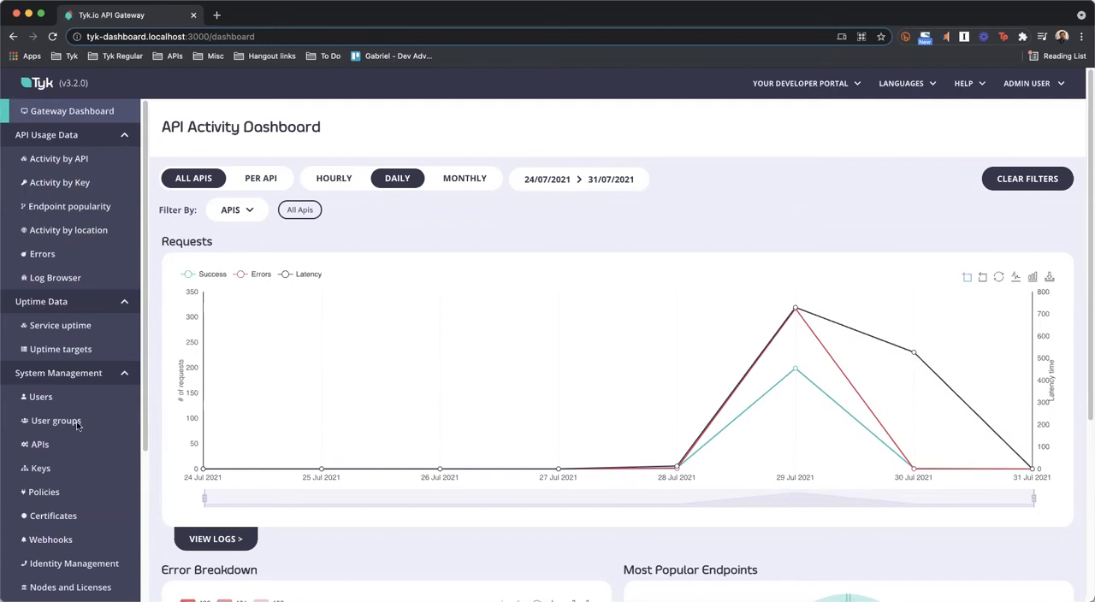
Open the User info API and review its schema, ownership, rate limiting and authentication settings
click(47, 447)
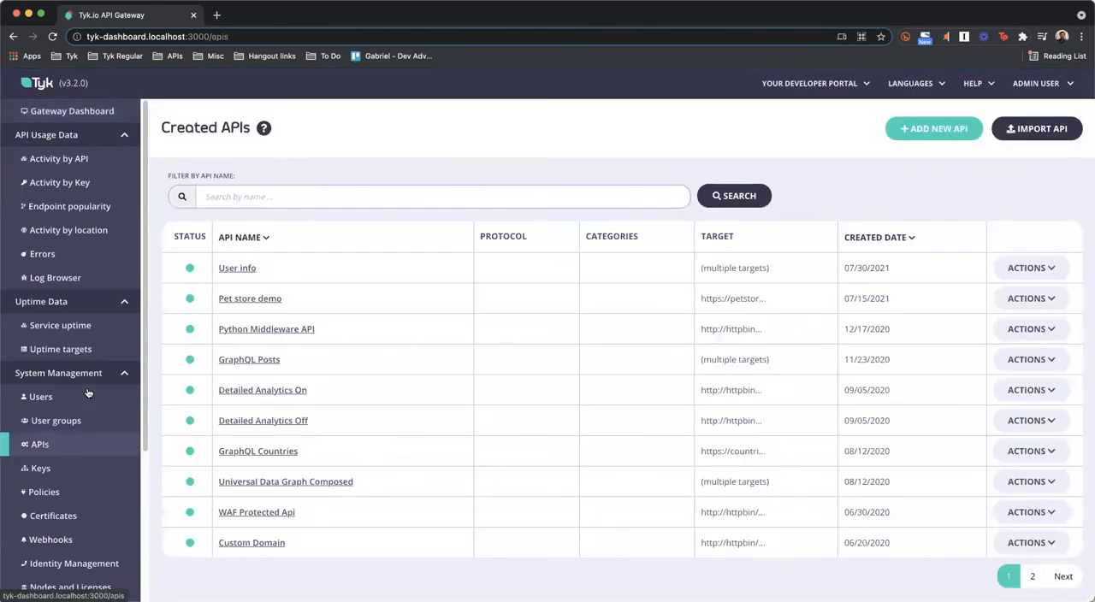
click(244, 270)
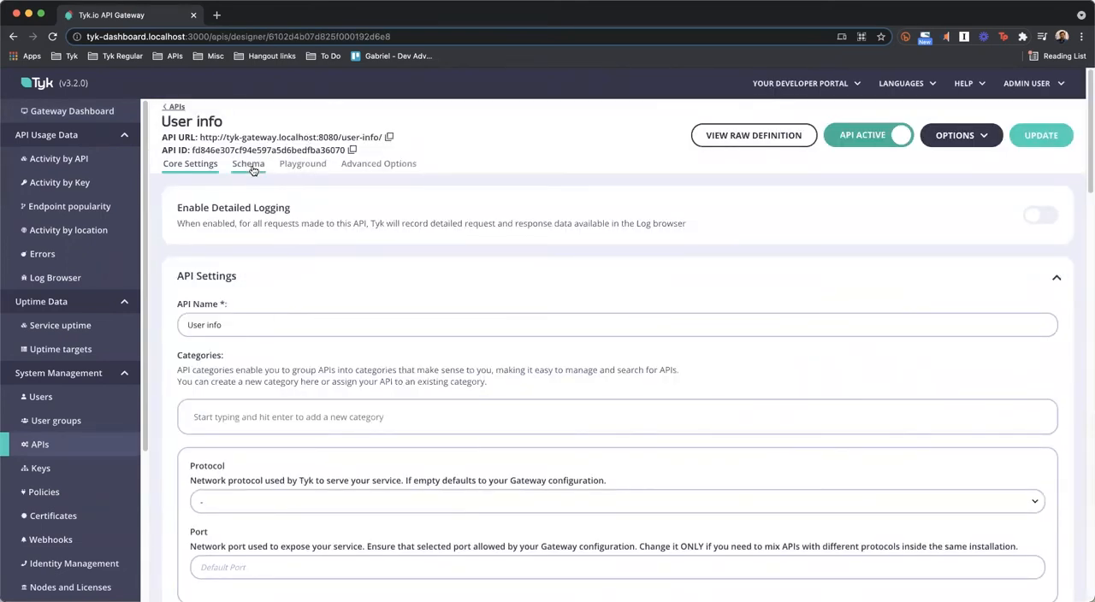
click(249, 165)
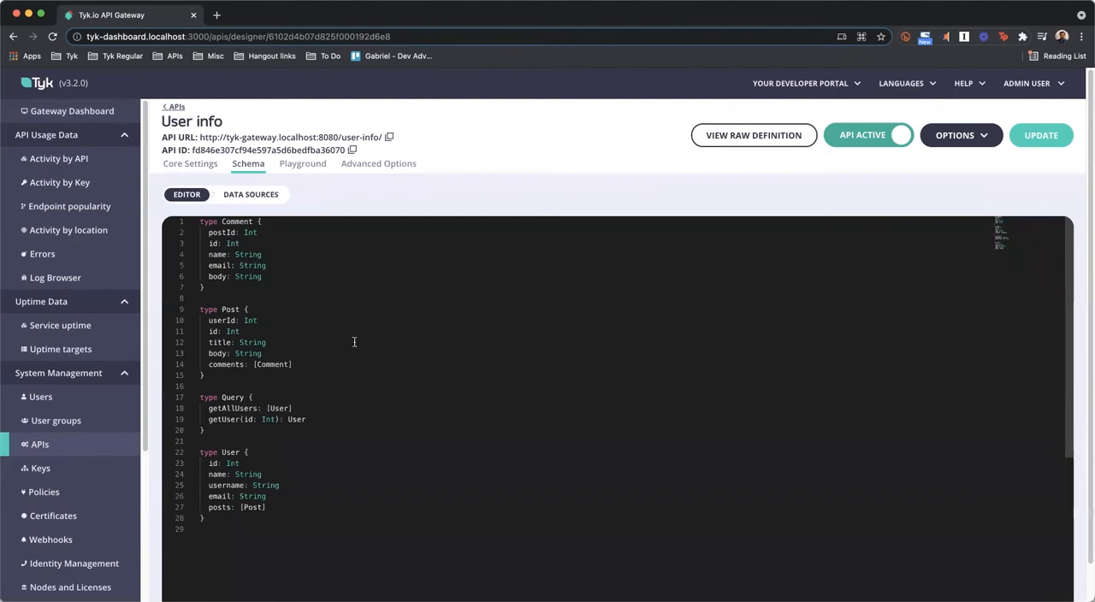
click(193, 166)
scroll(323, 359, down, 15)
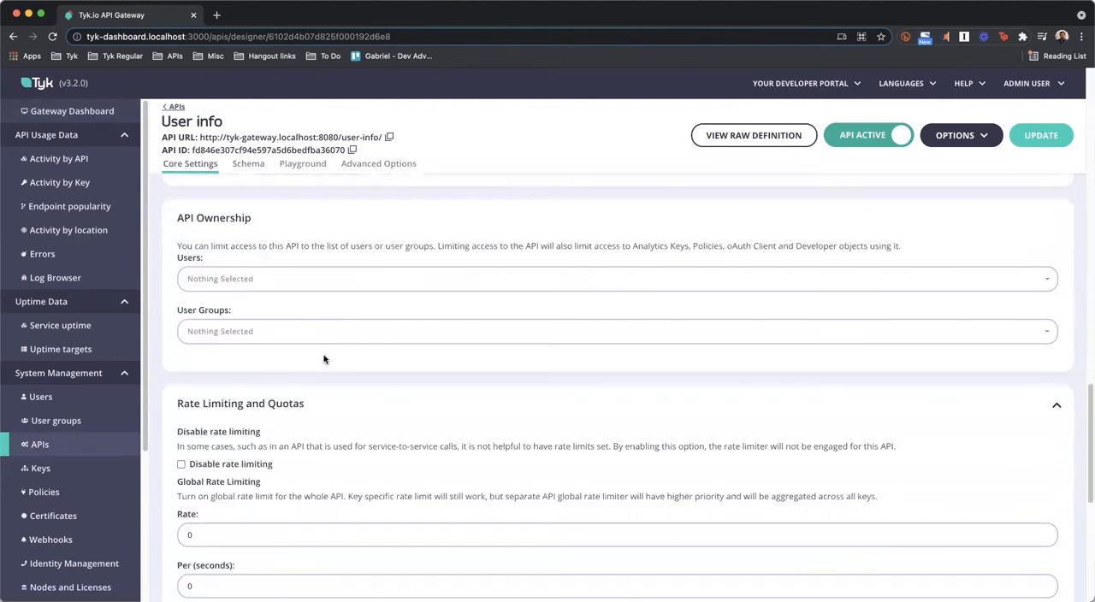
scroll(323, 359, down, 5)
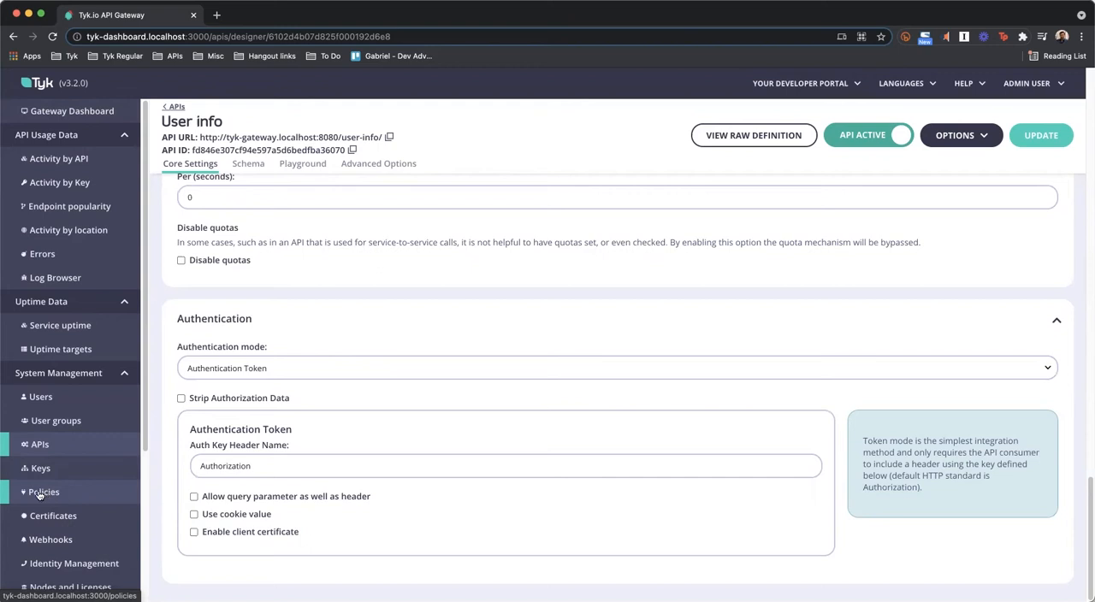
Start a new policy and grant it access rights to the User info API
scroll(39, 495, up, 5)
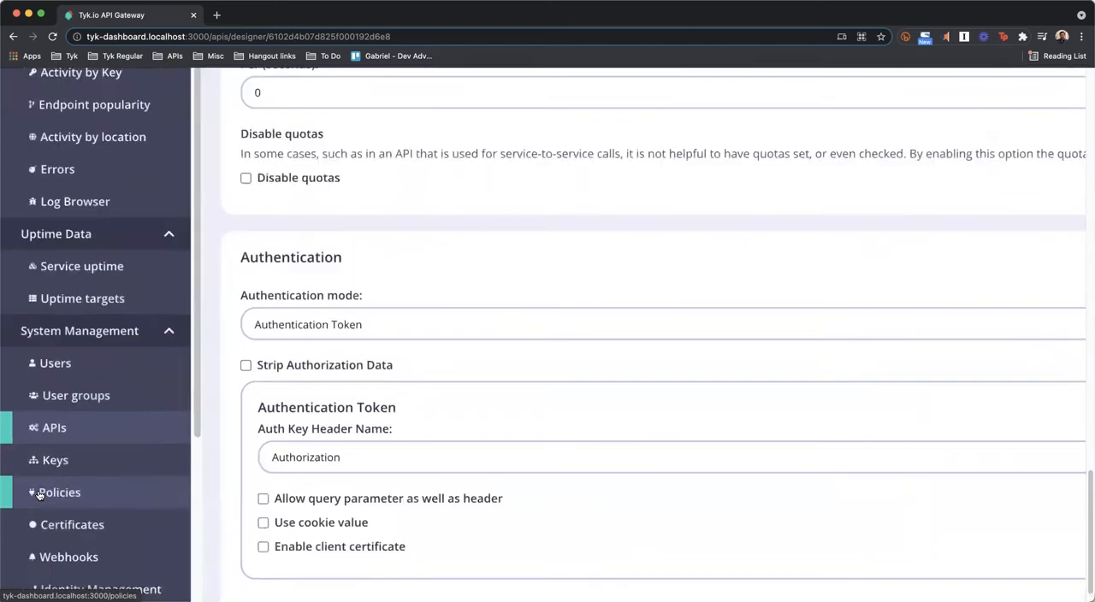
click(78, 493)
scroll(78, 493, down, 5)
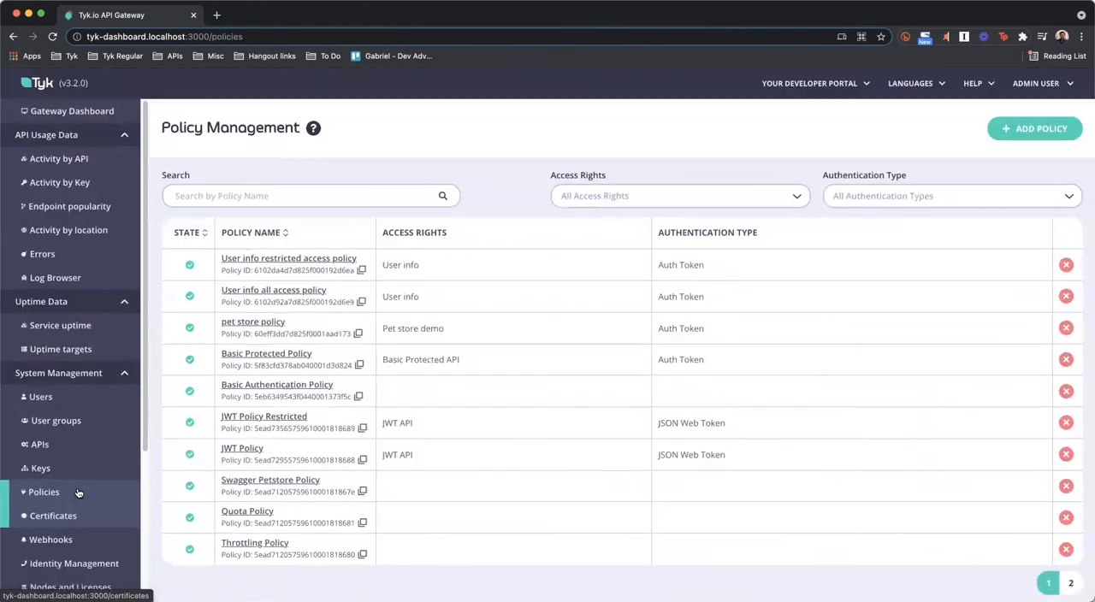
click(1032, 129)
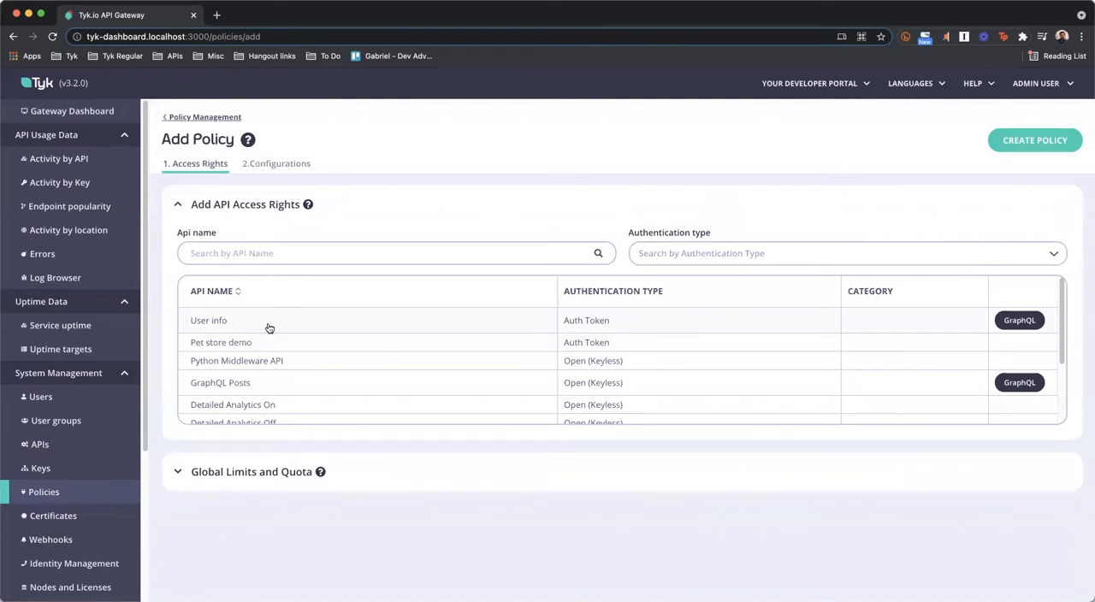
click(268, 328)
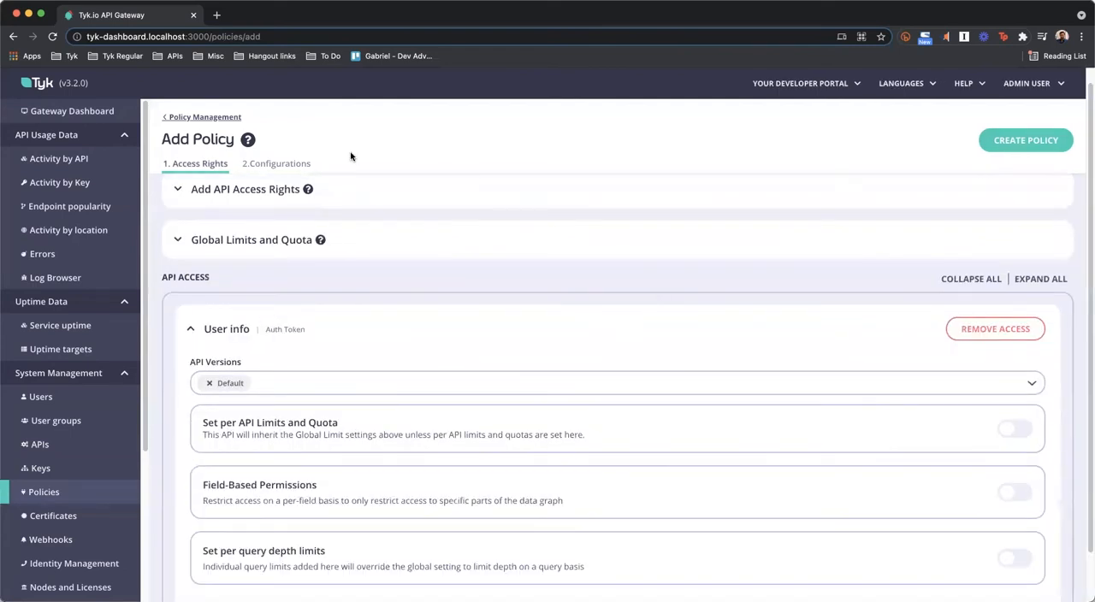
Name the policy "user info policy", set its keys to never expire, and create it
click(273, 164)
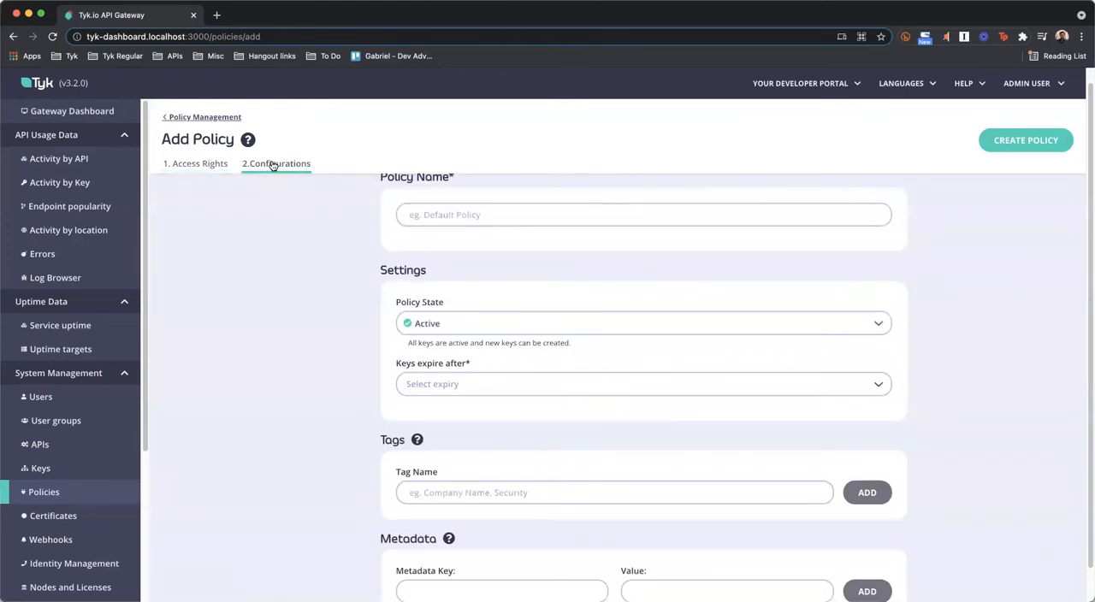
click(466, 234)
text(user info policy)
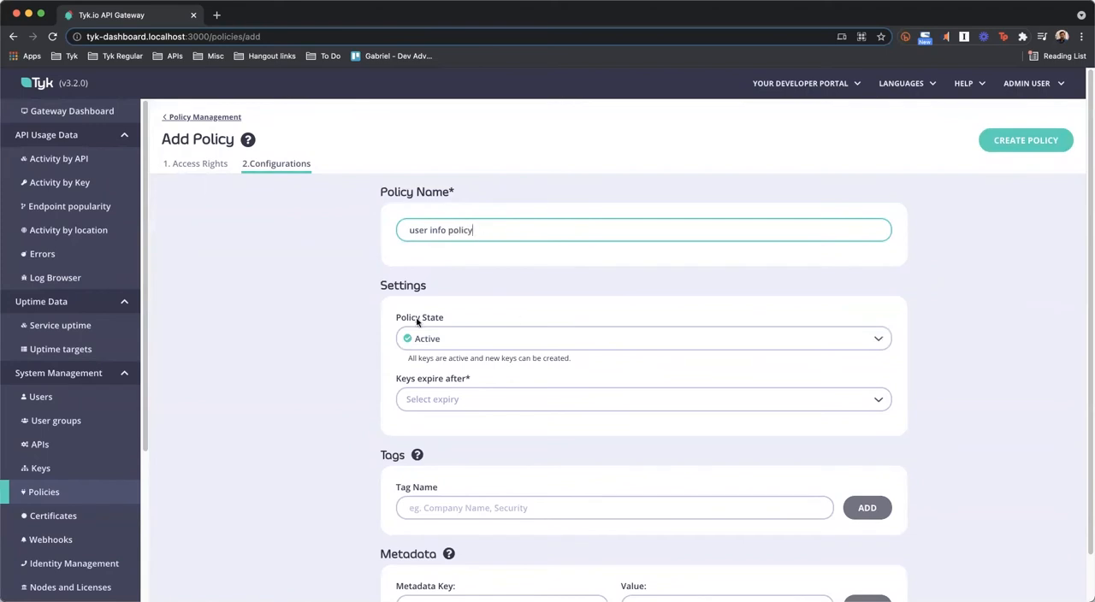
click(438, 400)
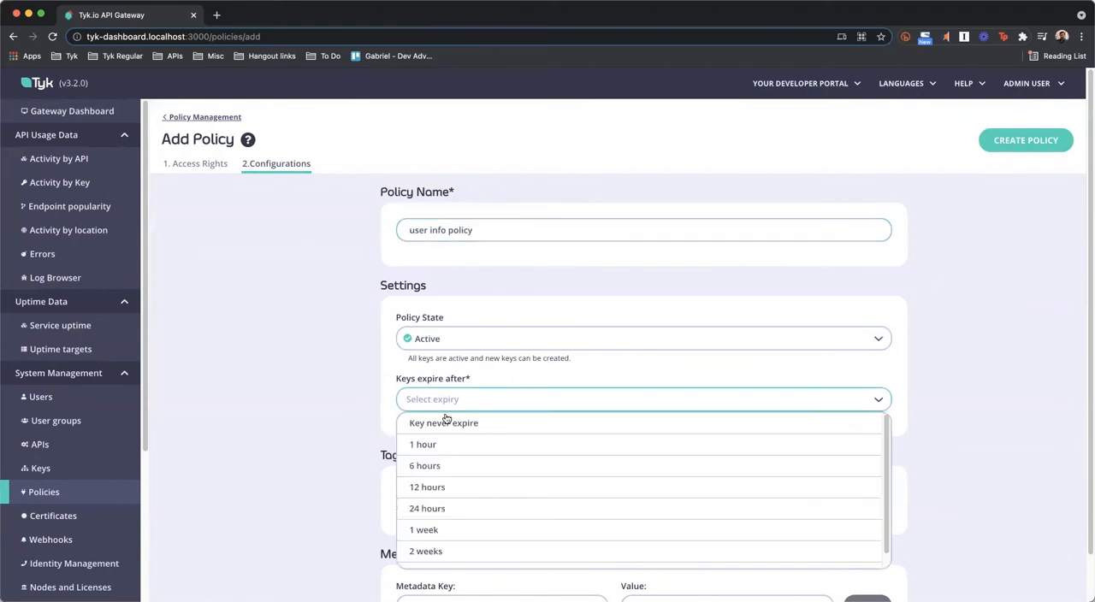
click(446, 425)
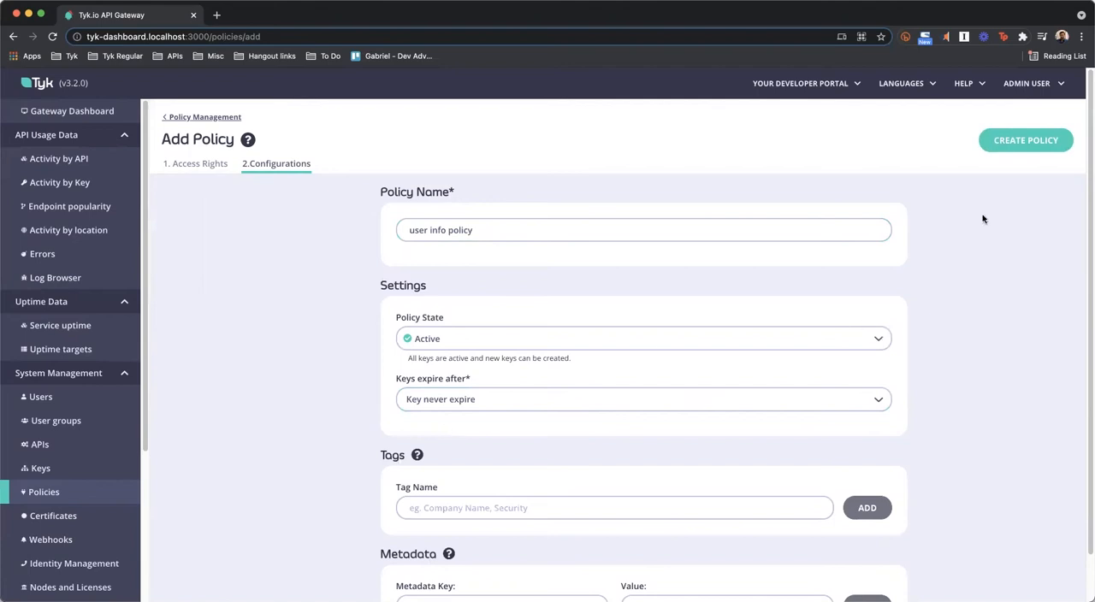
click(1023, 143)
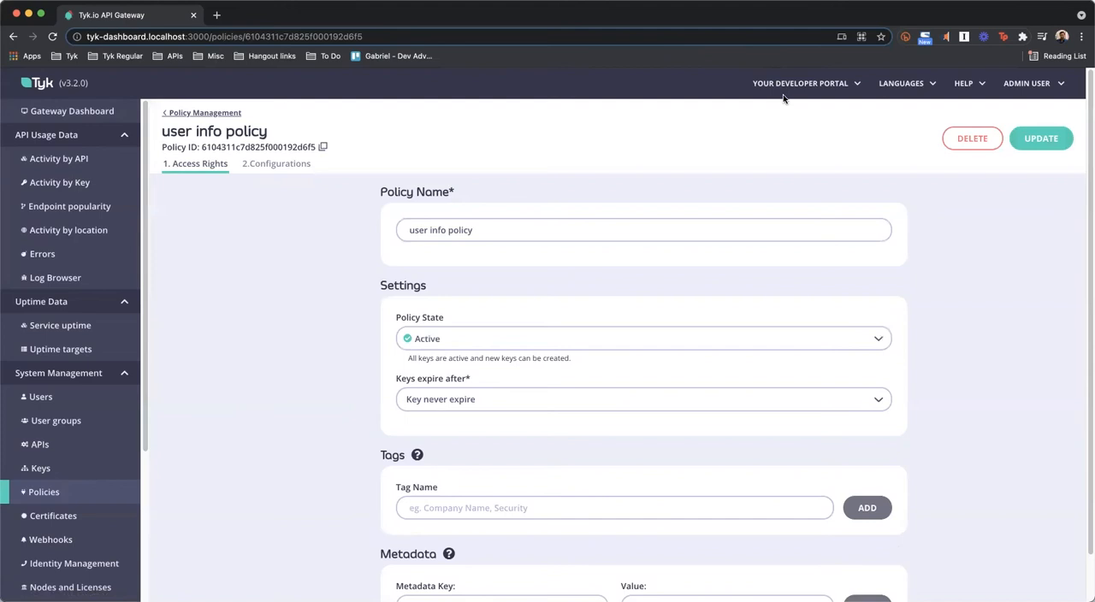
Open the developer portal from the dashboard and view its API catalogue
scroll(782, 98, up, 3)
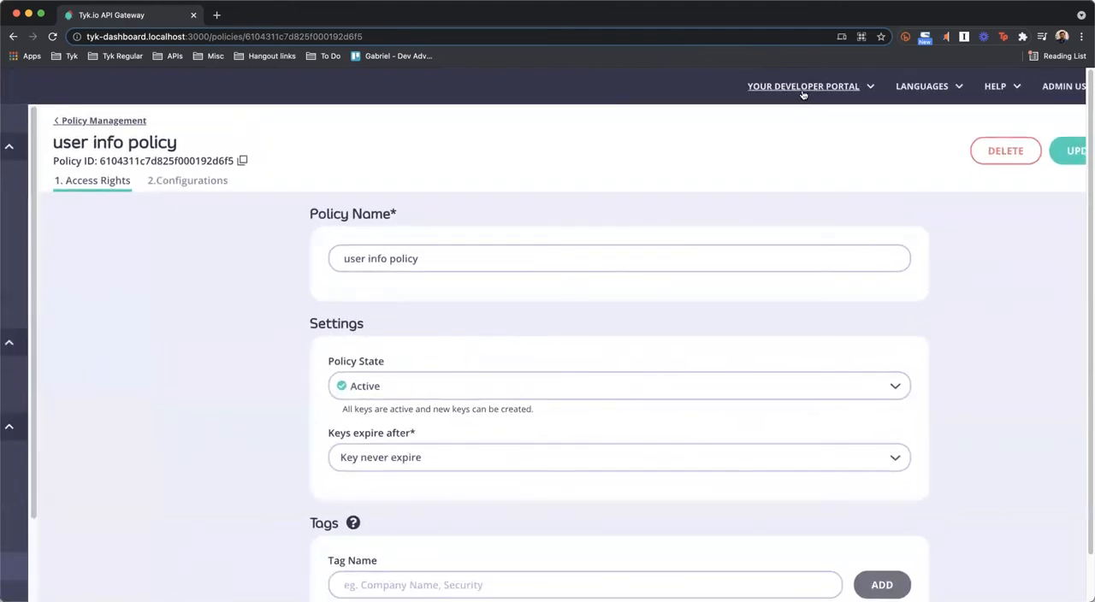
click(819, 91)
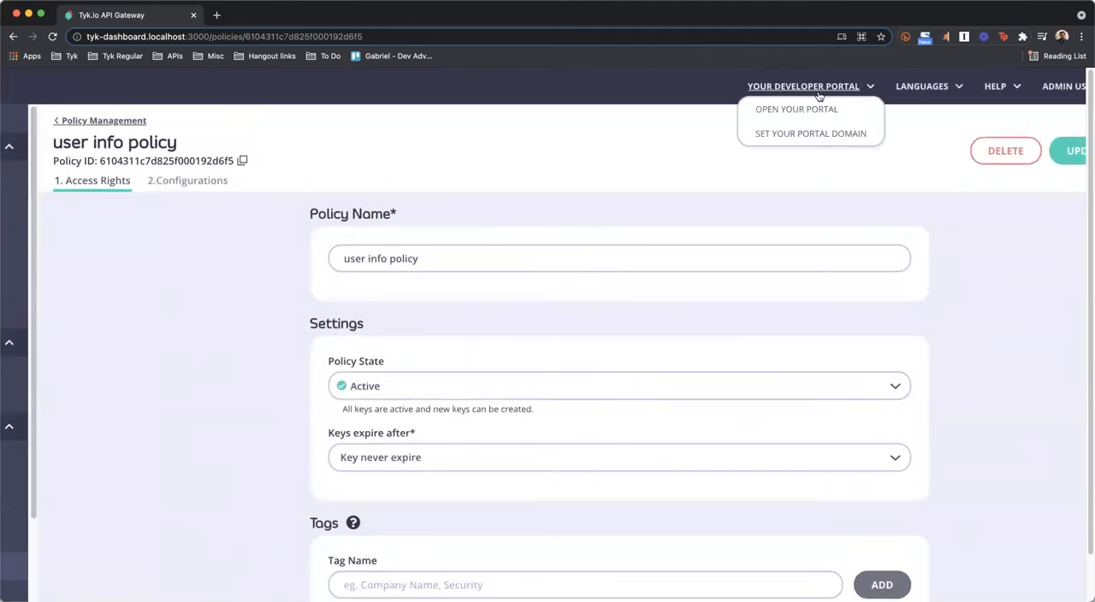
click(810, 112)
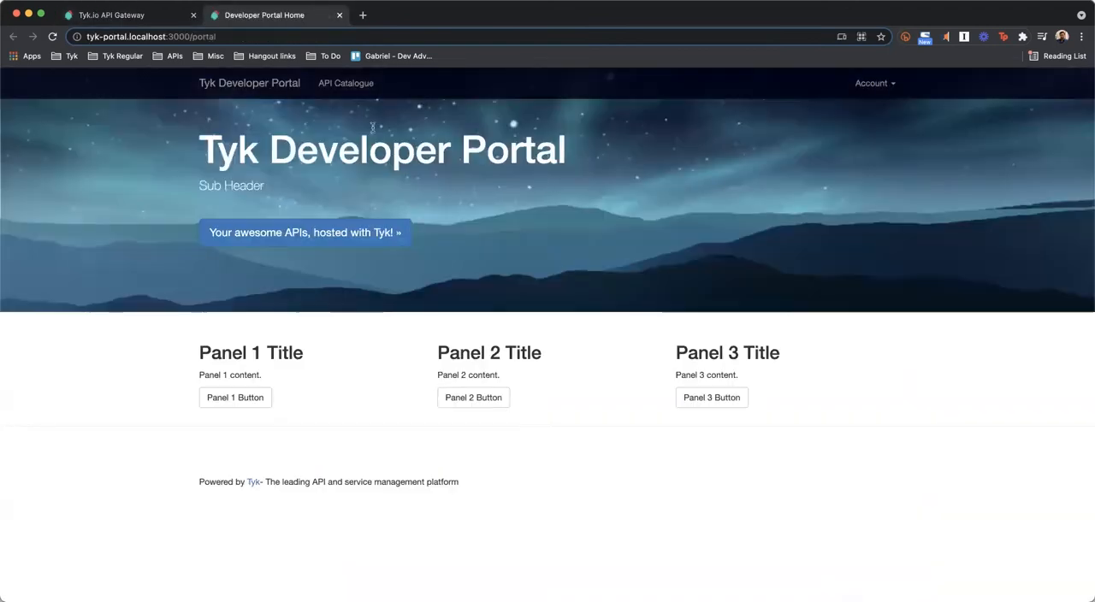
click(340, 88)
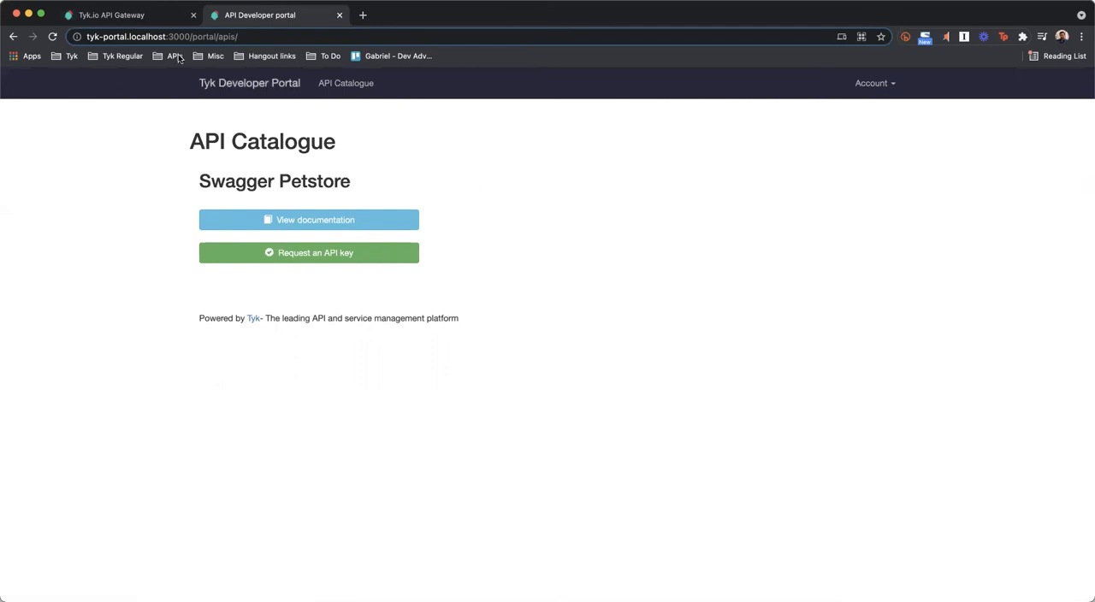
Back in the dashboard, start a new portal catalogue entry named "User info" with "user info policy" applied to key requests
click(141, 15)
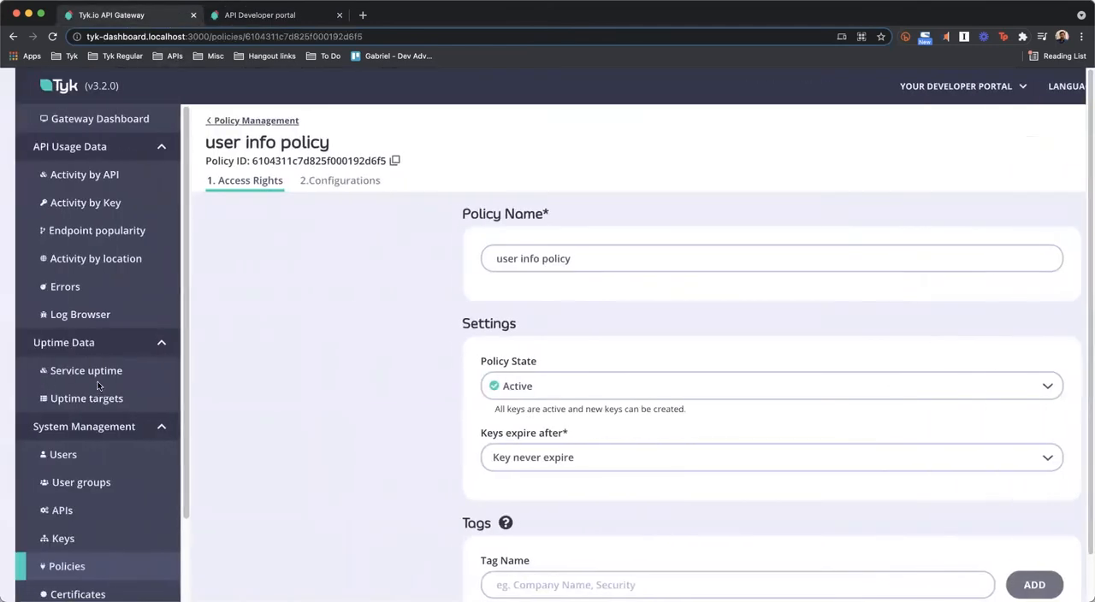
scroll(98, 387, down, 5)
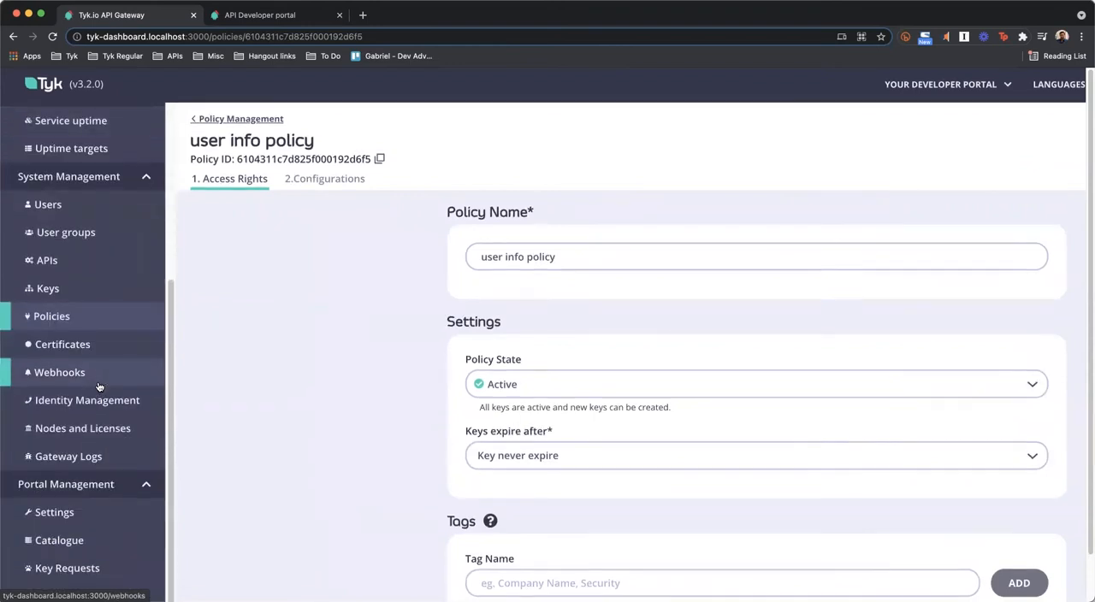
scroll(99, 386, down, 4)
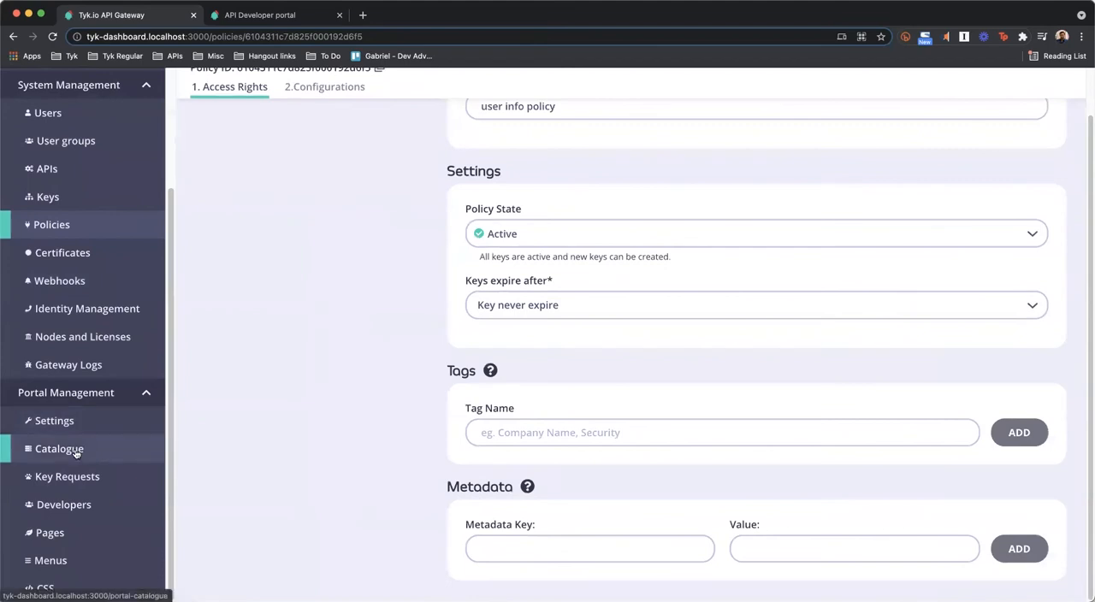
click(76, 453)
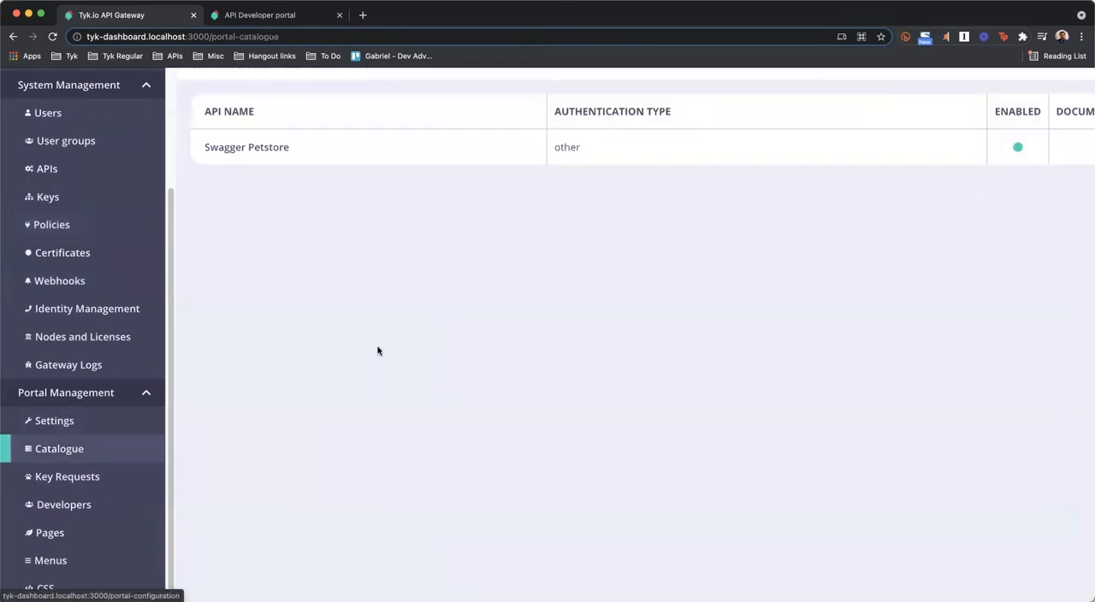
key(ctrl+minus)
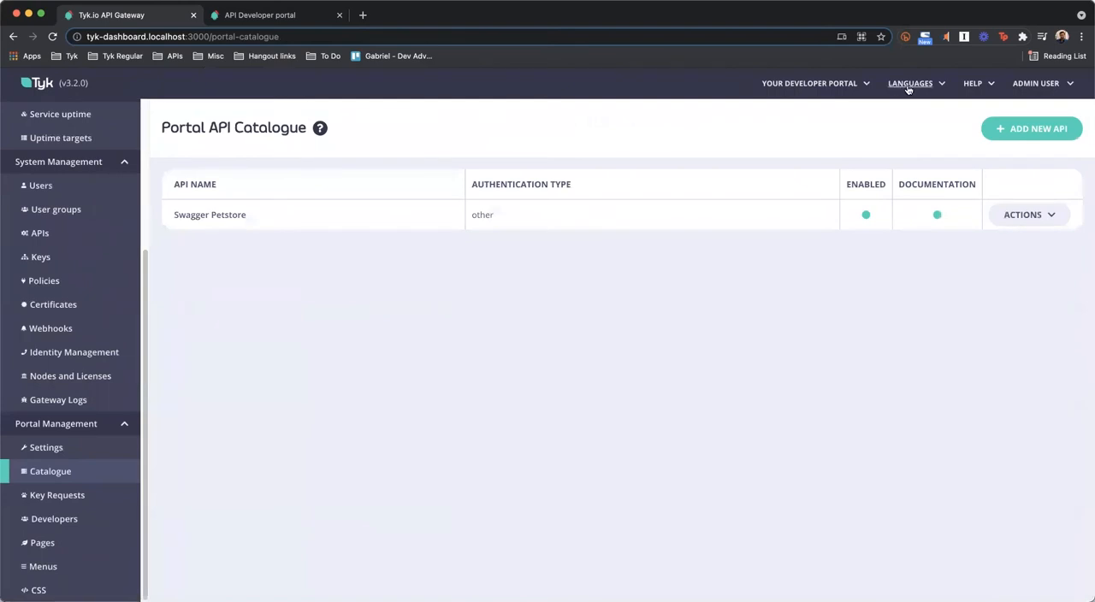
click(1031, 131)
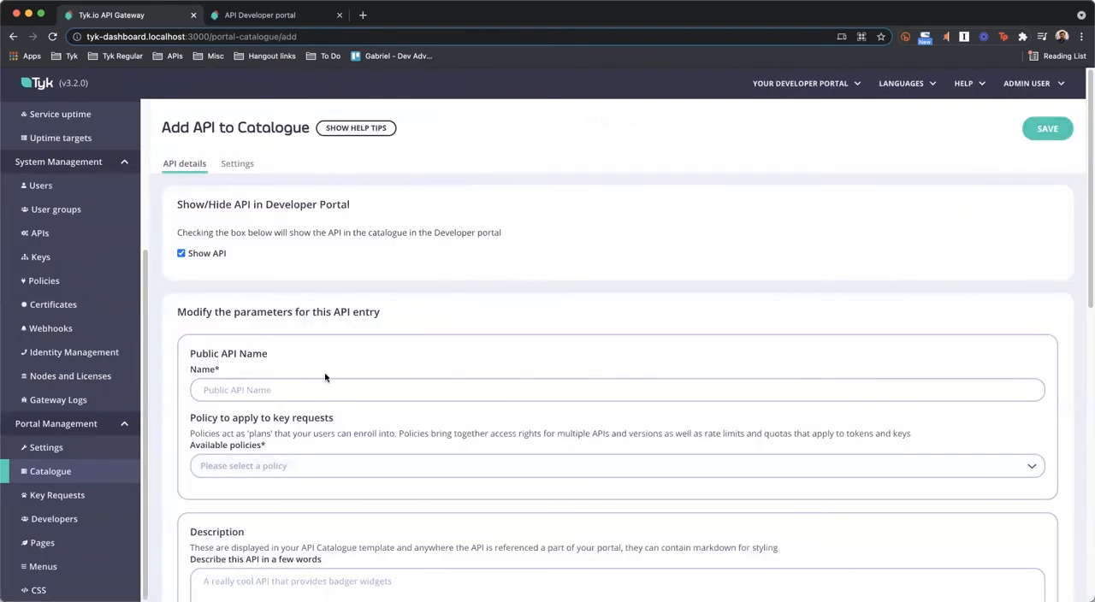
click(263, 391)
text(User info)
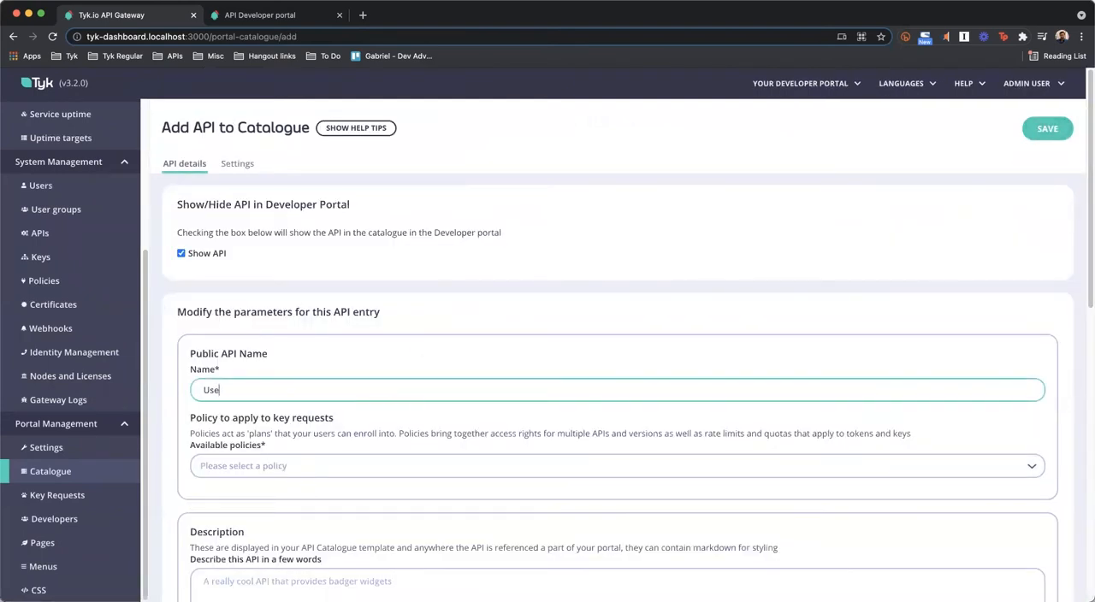
click(262, 464)
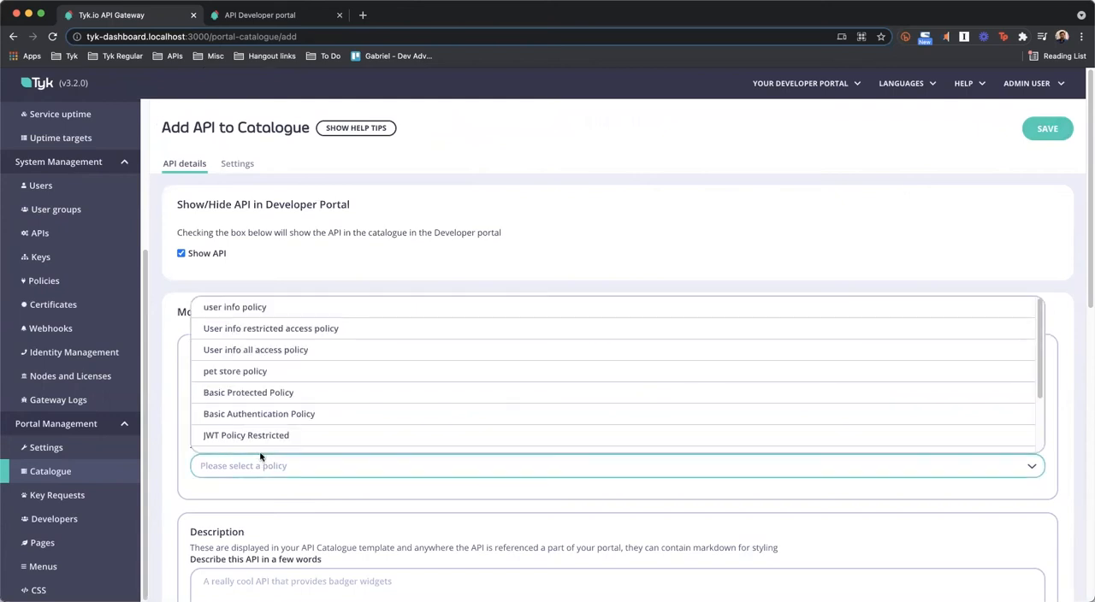
click(274, 308)
Enable the GraphiQL playground display in the catalogue entry's documentation and save the entry
scroll(355, 437, down, 3)
scroll(355, 437, down, 10)
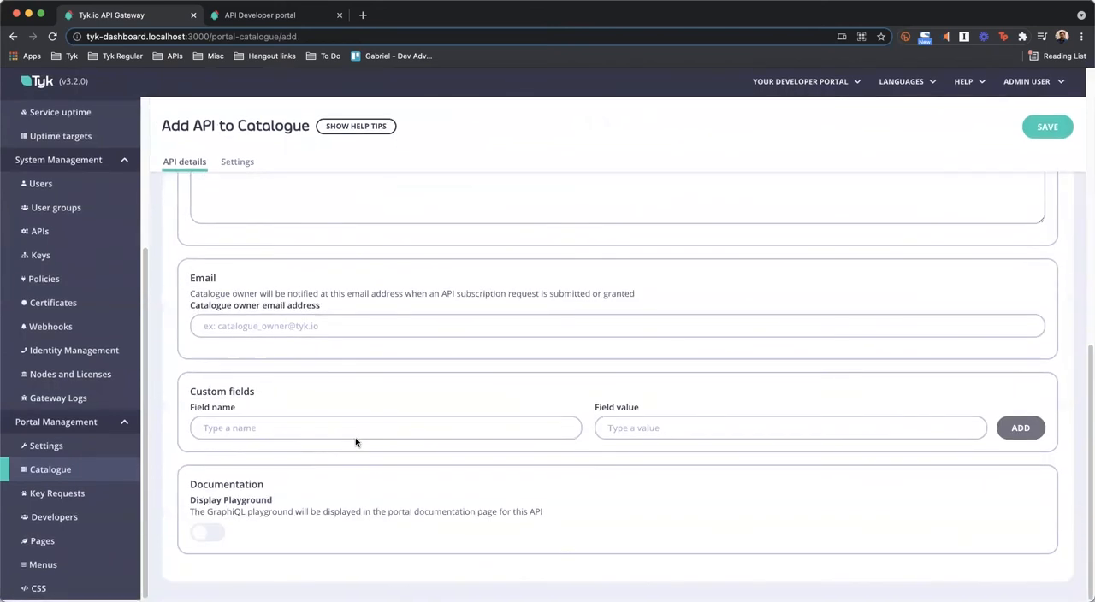
click(211, 536)
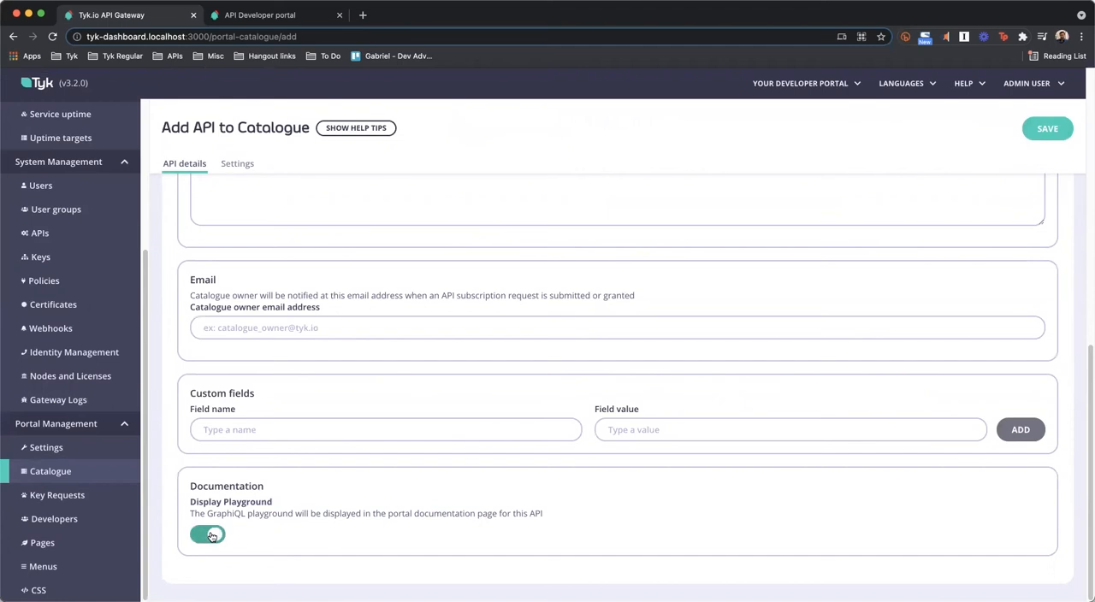
click(1048, 130)
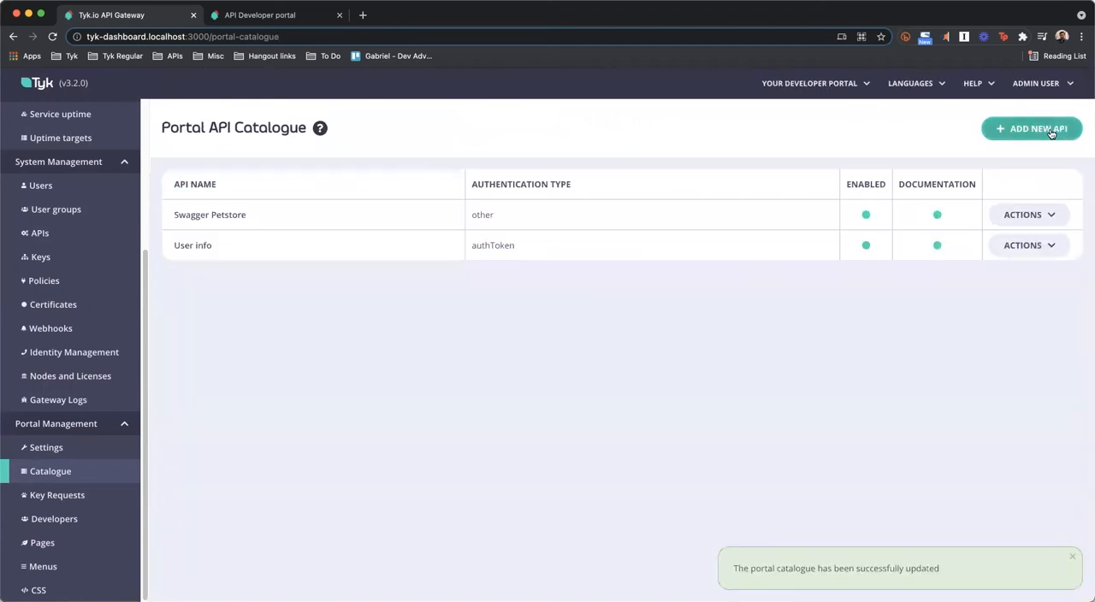
Refresh the developer portal's API catalogue and request an API key for the User info API in a new tab
click(261, 16)
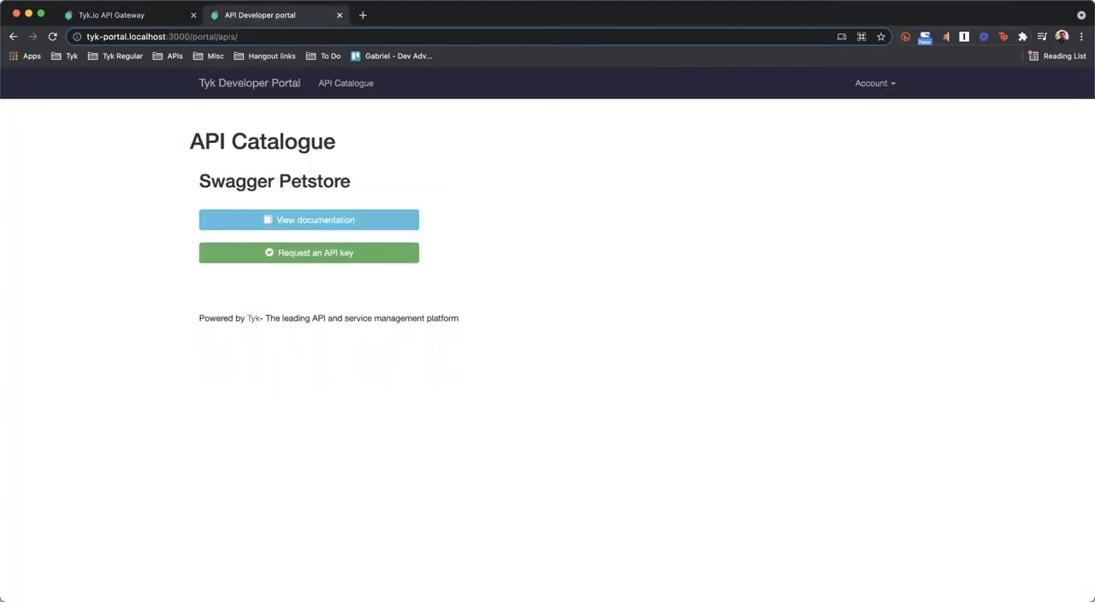
click(52, 37)
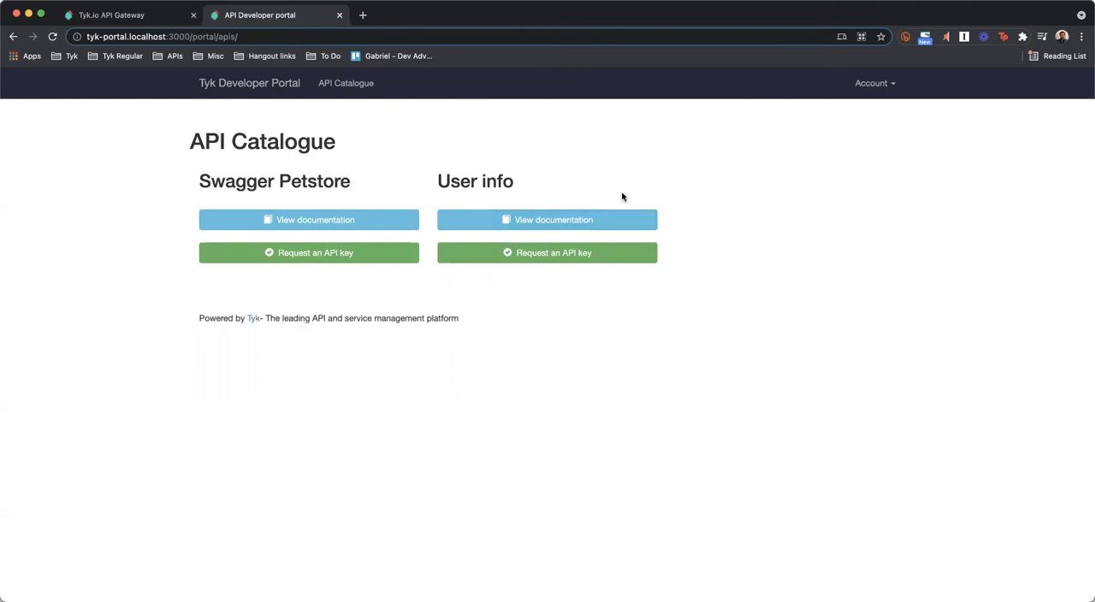
right_click(544, 253)
click(554, 259)
key(ctrl+Tab)
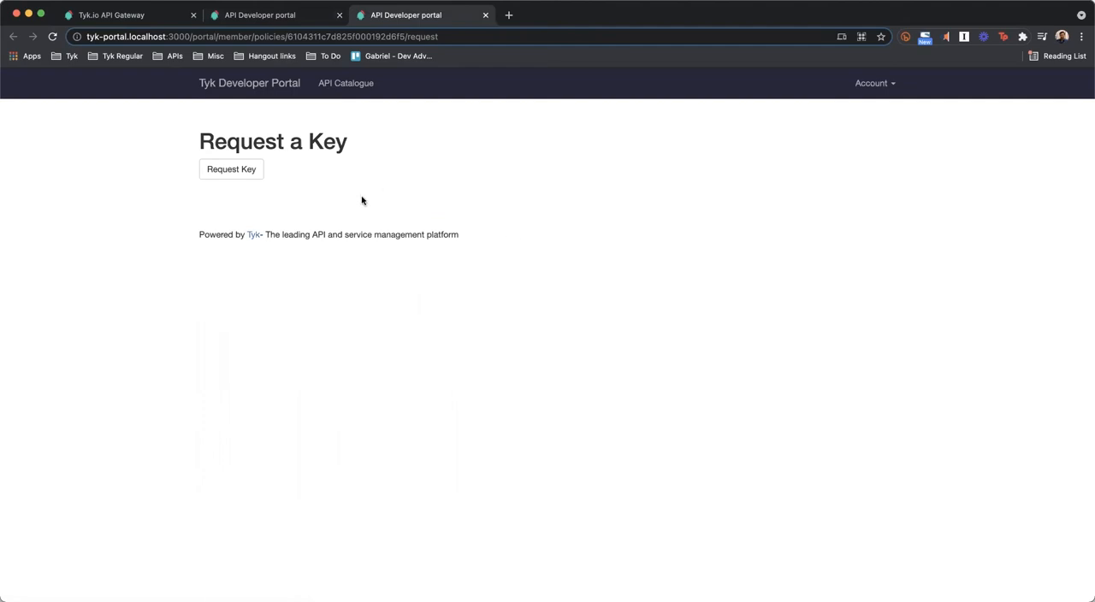
click(224, 173)
click(223, 173)
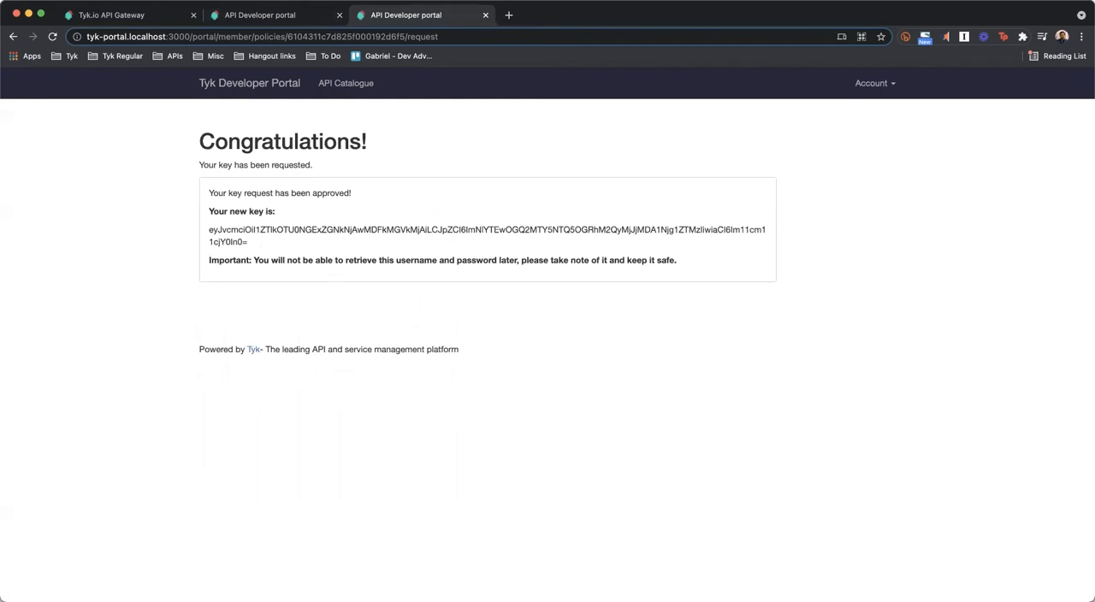
Return to the portal's API catalogue and open the User info API's documentation
click(275, 17)
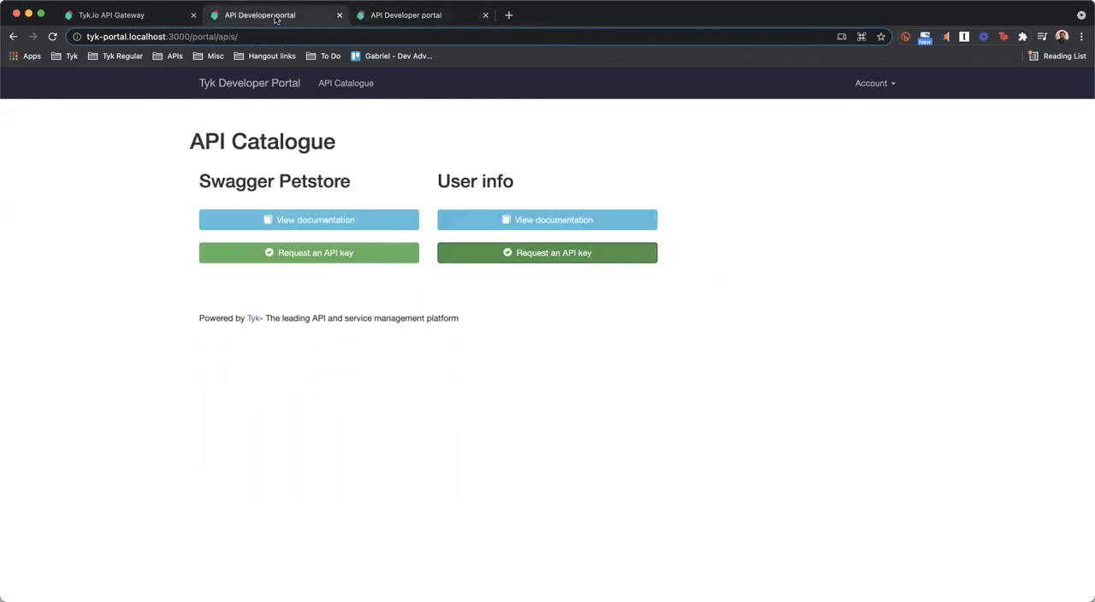
click(553, 221)
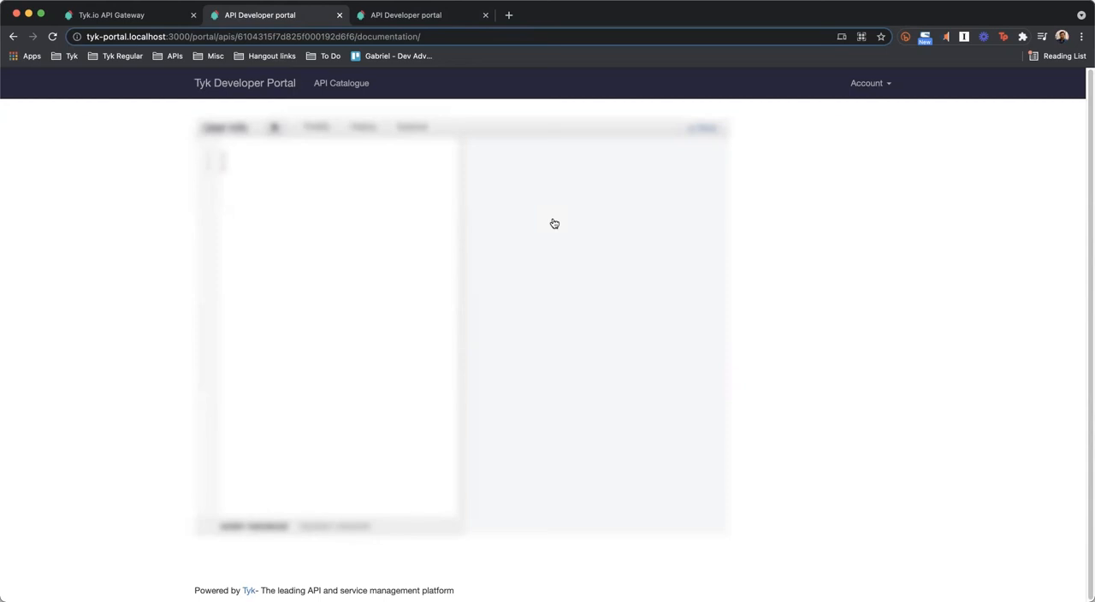
In the Tyk dashboard, enable CORS in the User info API's advanced options and update the API
click(114, 16)
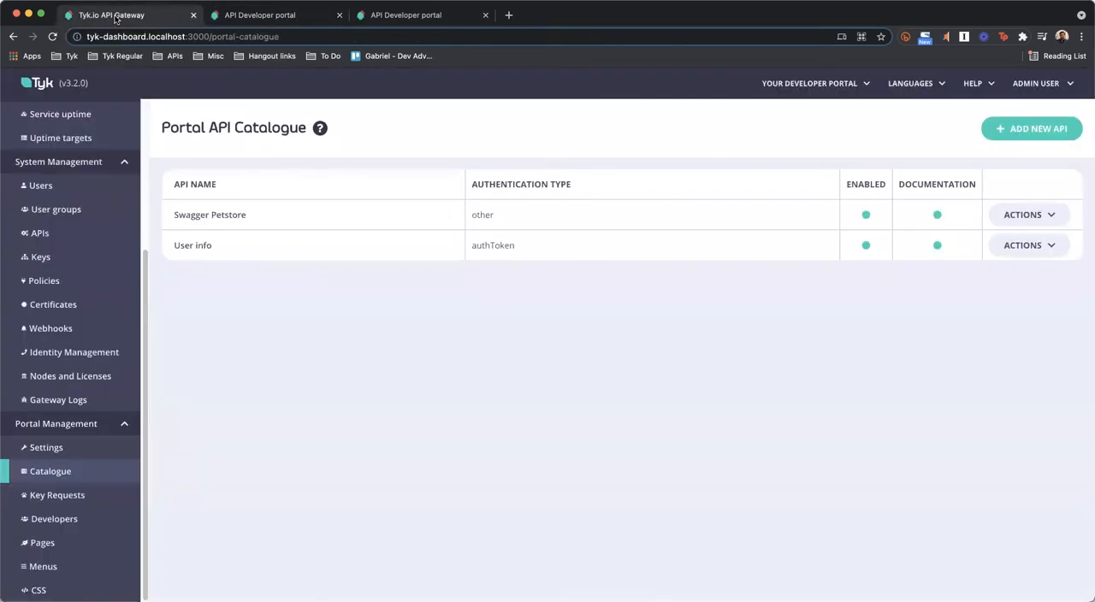
click(49, 233)
click(237, 269)
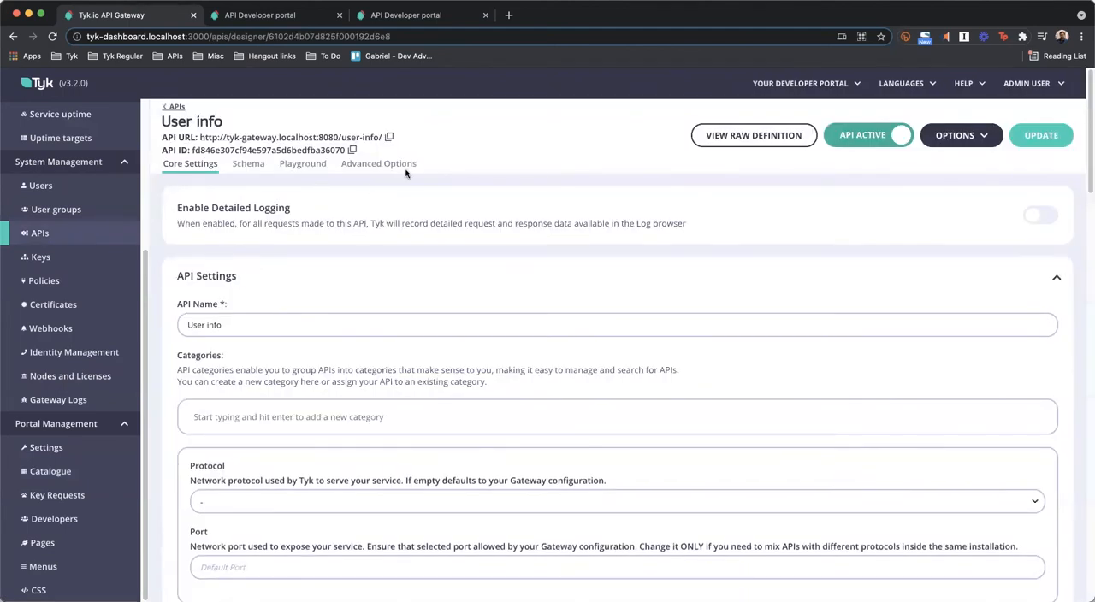
click(379, 163)
scroll(397, 334, down, 2)
scroll(397, 334, down, 10)
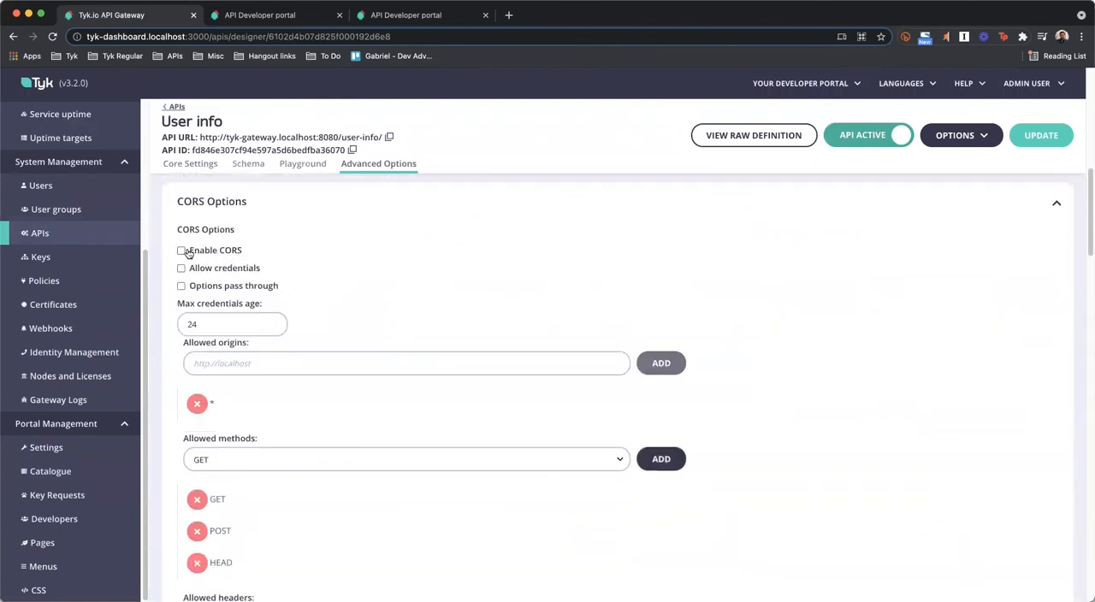
click(182, 251)
click(1057, 136)
click(680, 380)
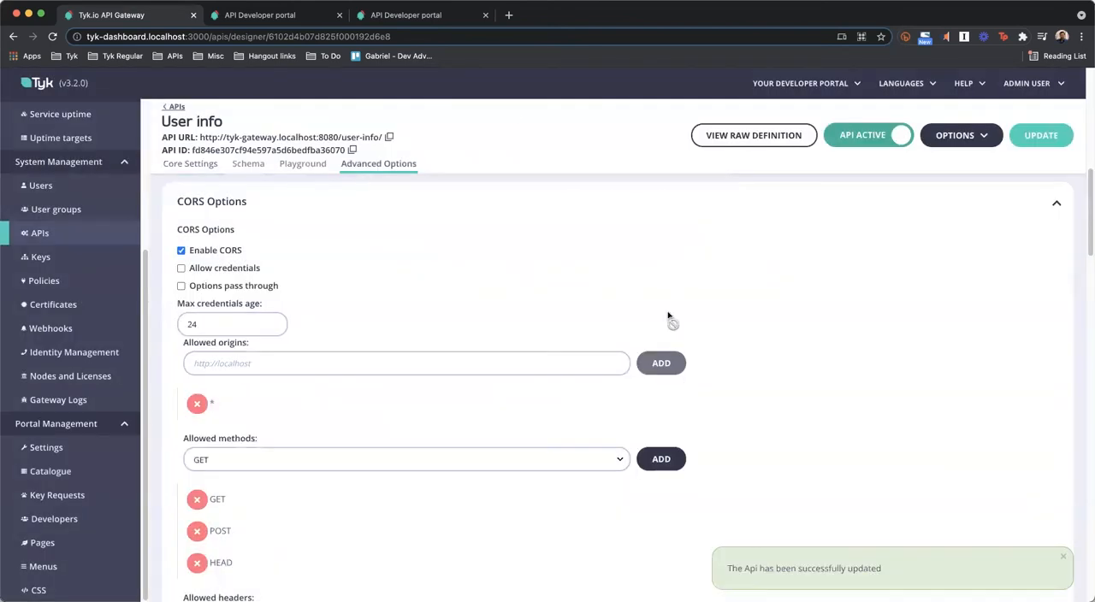
Back in the portal's User info playground, write a getUser query with id: 1 requesting the id, name and email fields
click(260, 15)
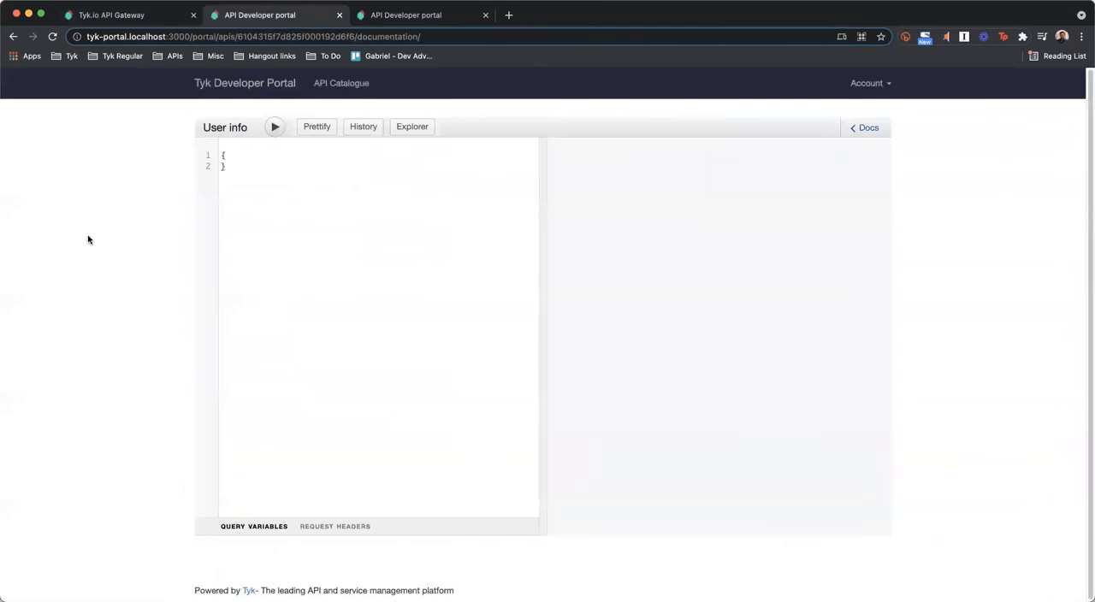
click(247, 156)
key(Return)
text(getUser(id: 1){)
key(Return)
text(id)
key(Return)
text(name)
key(Return)
text(email)
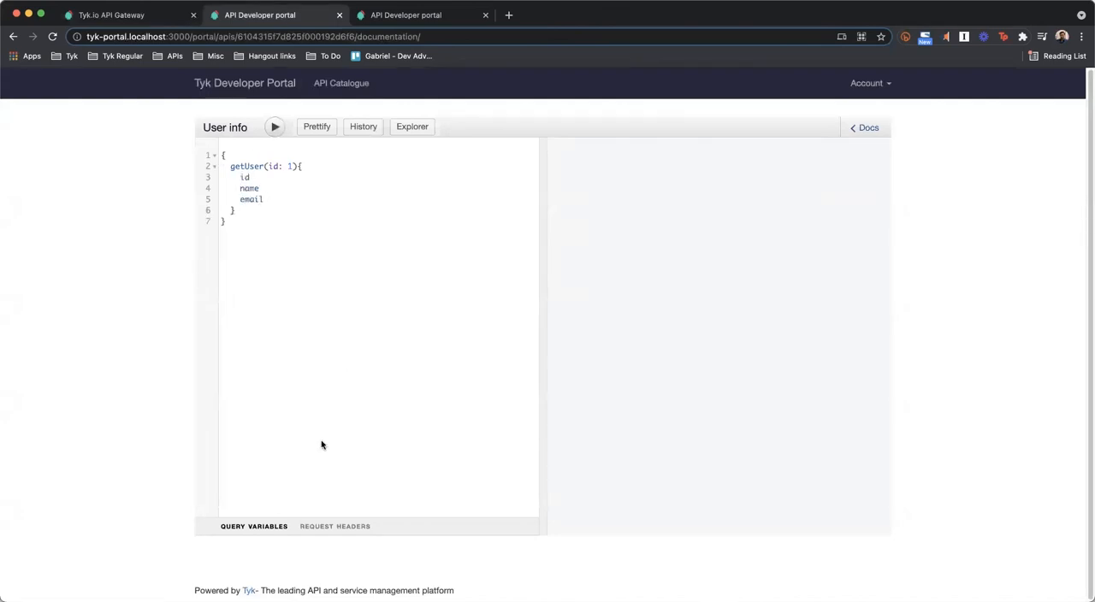
Add an "Authorization" entry with an empty string value to the playground's request headers
click(332, 527)
text({)
key(Return)
text("Aut)
text(ho)
text(riza)
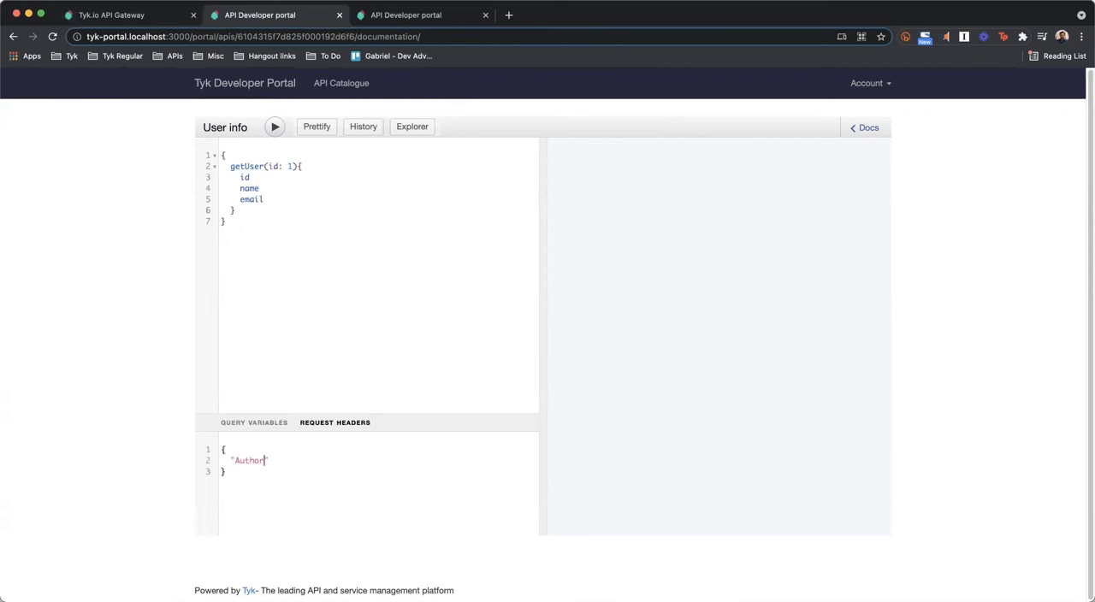
text(tion)
text(:")
Copy the issued API key from the key request page into the Authorization header's value and run the getUser query
click(401, 19)
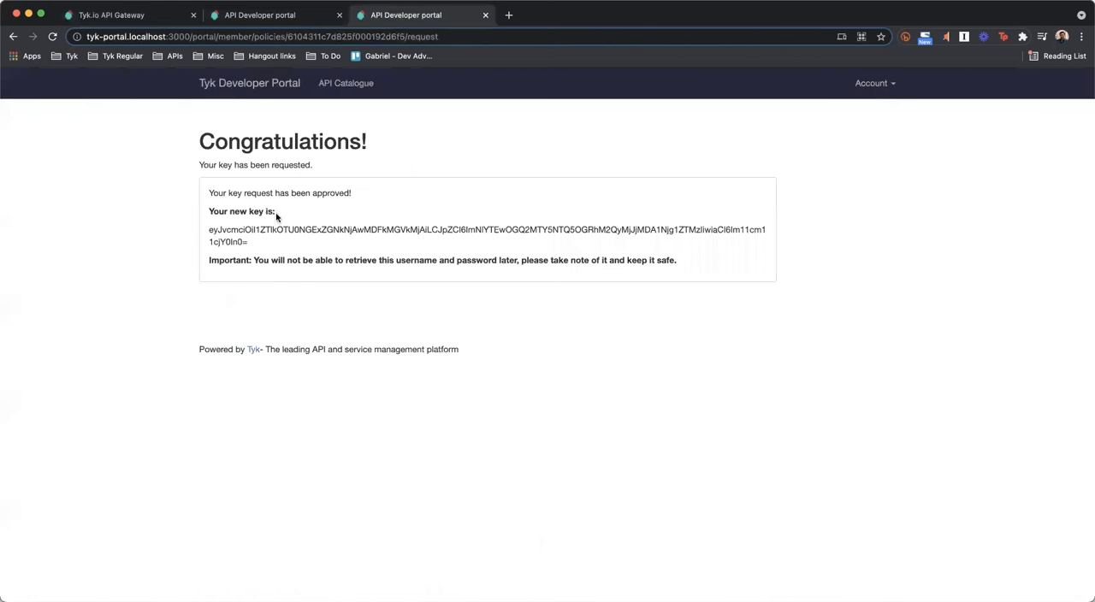
drag(212, 229, 252, 242)
key(super+c)
click(247, 16)
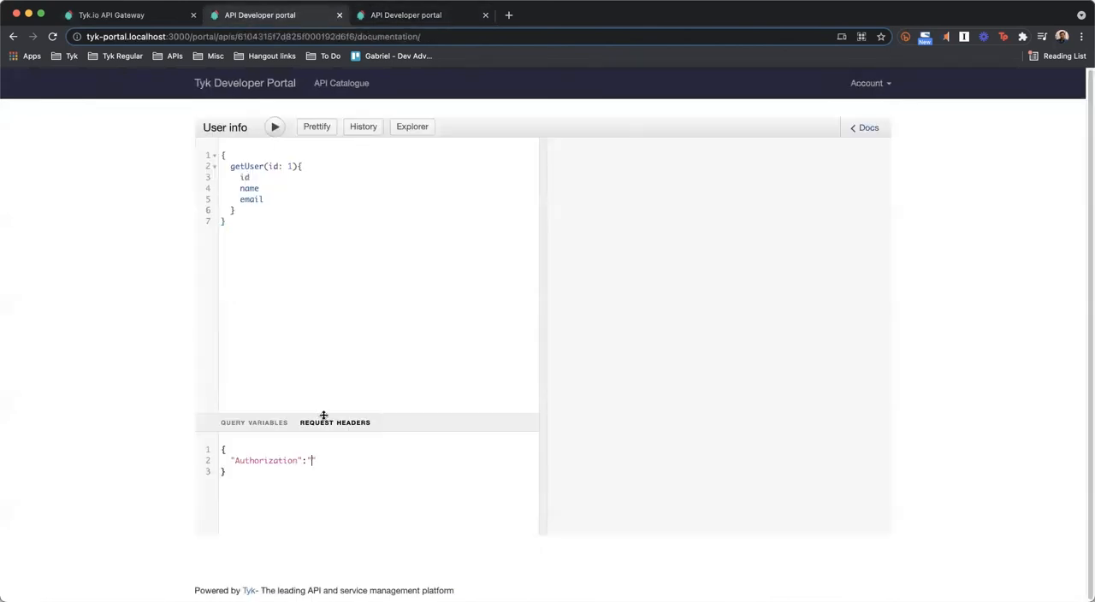
key(super+v)
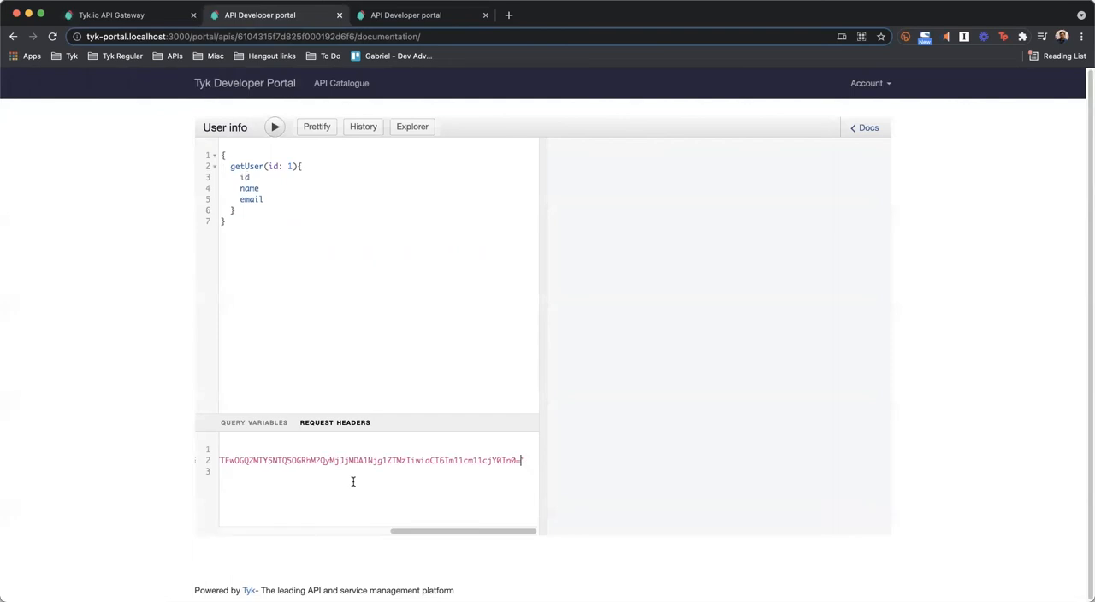
click(275, 127)
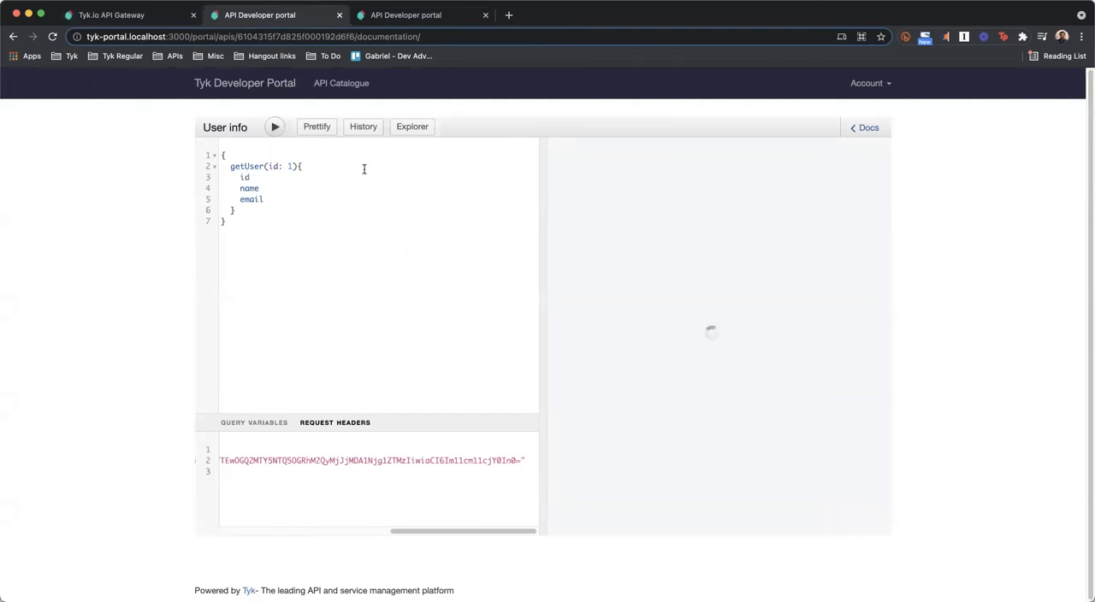